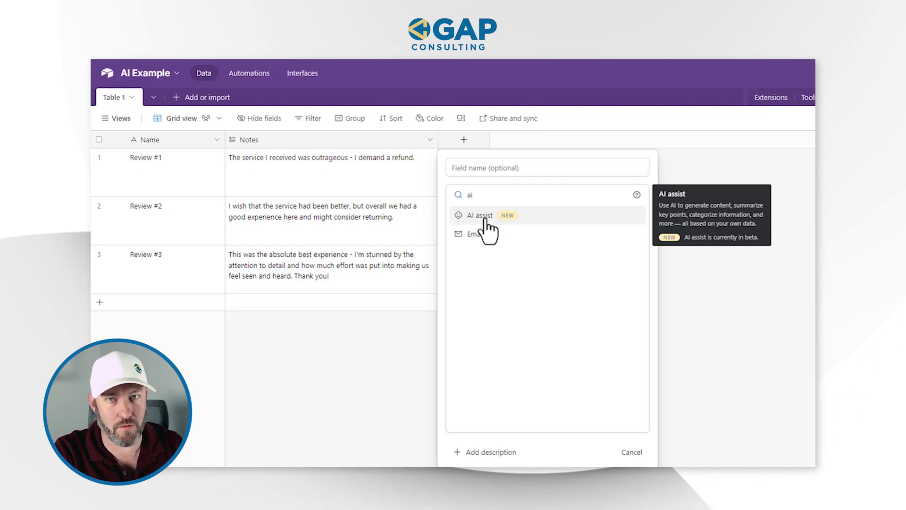
Step: Set up an AI assist field whose custom prompt starts "I want to categorize my review here:" followed by the Notes field and a period
click(486, 217)
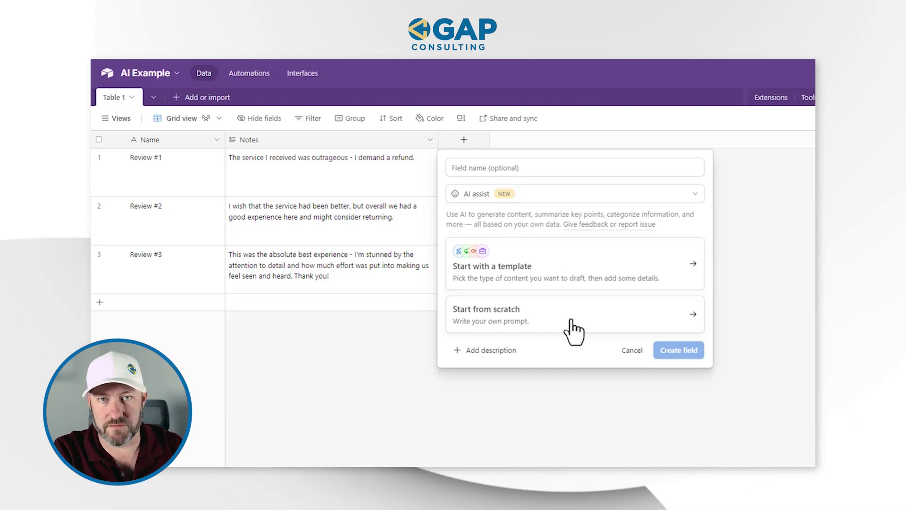
click(581, 277)
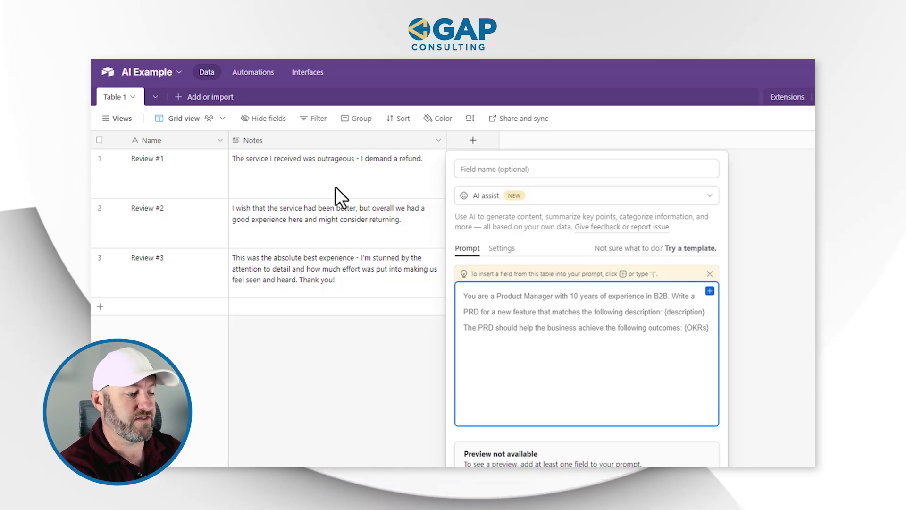
text(I want to)
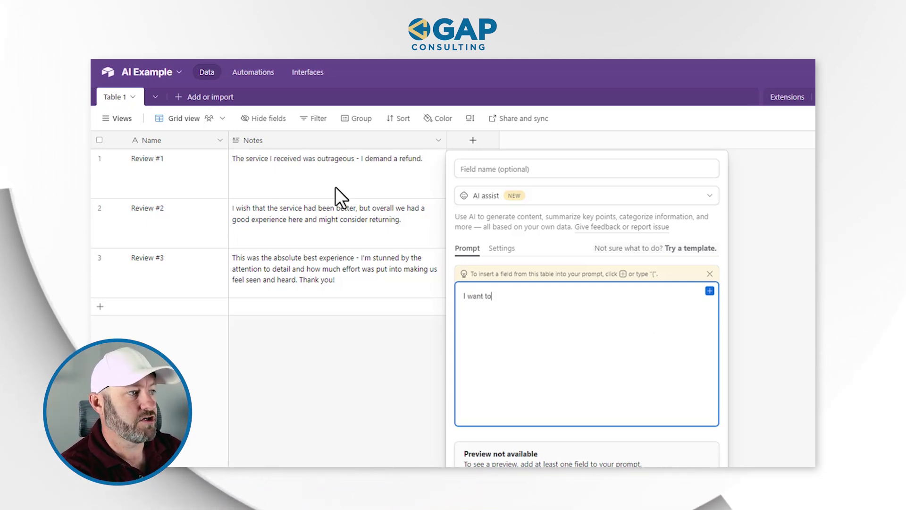
text( catego)
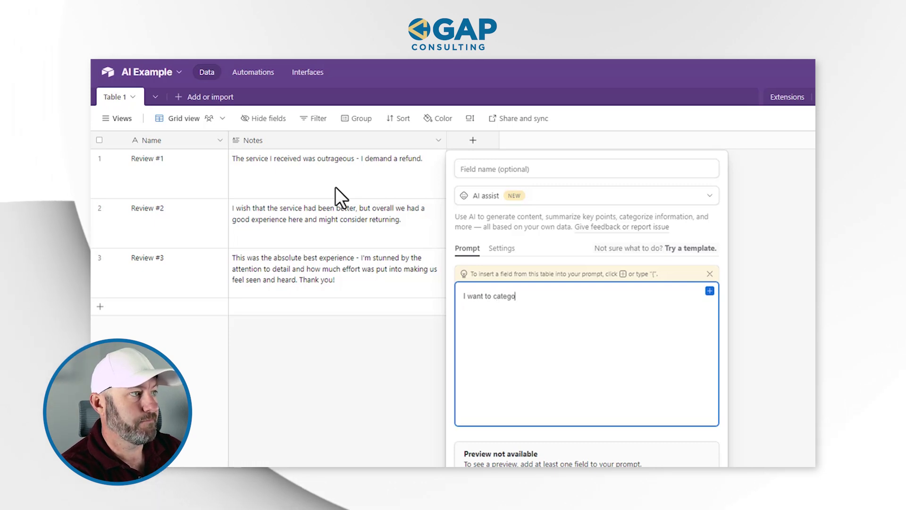
text(rize my review here:)
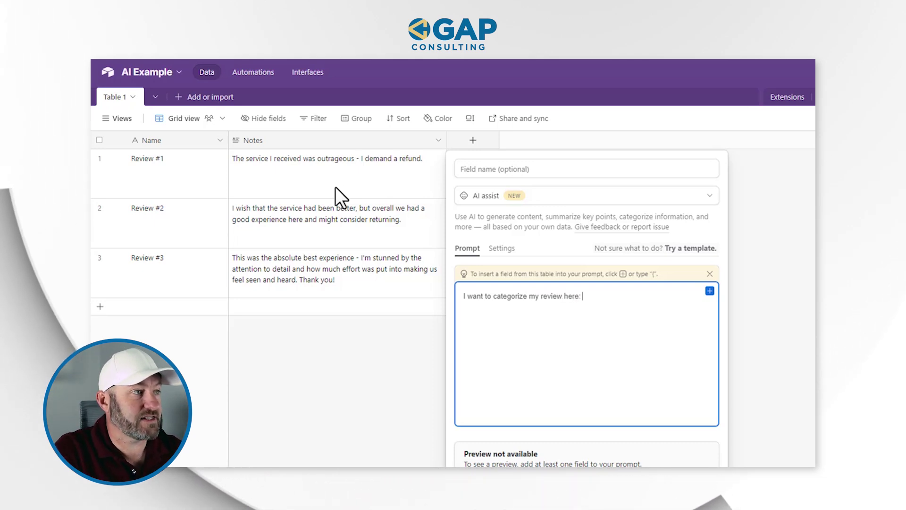
click(710, 290)
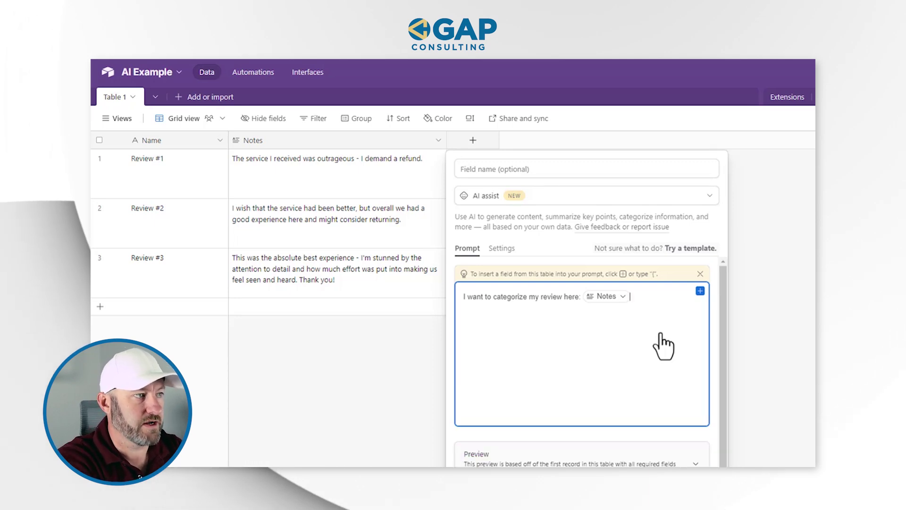
text(.)
Step: Add the prompt paragraph "Please group this in one of three categories, based on the tone and information shared in the review."
key(Return)
key(Return)
text(Please grou)
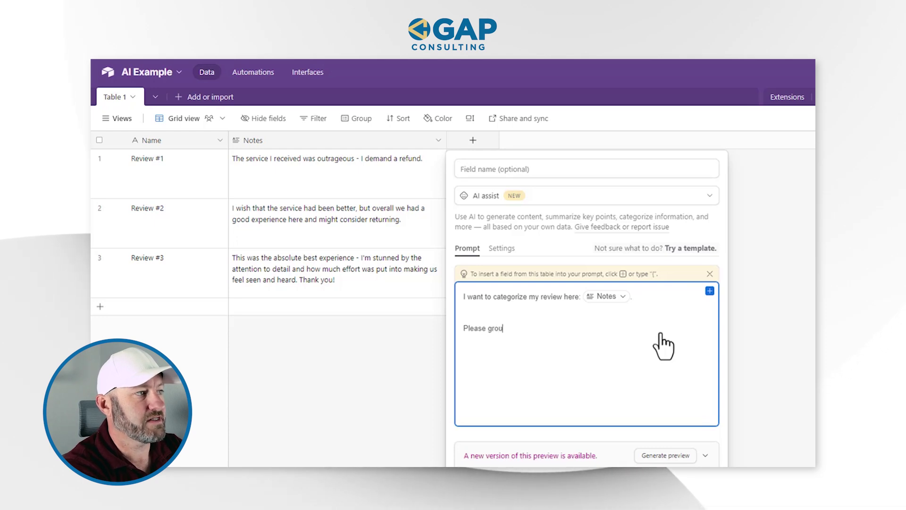
text(p this in either)
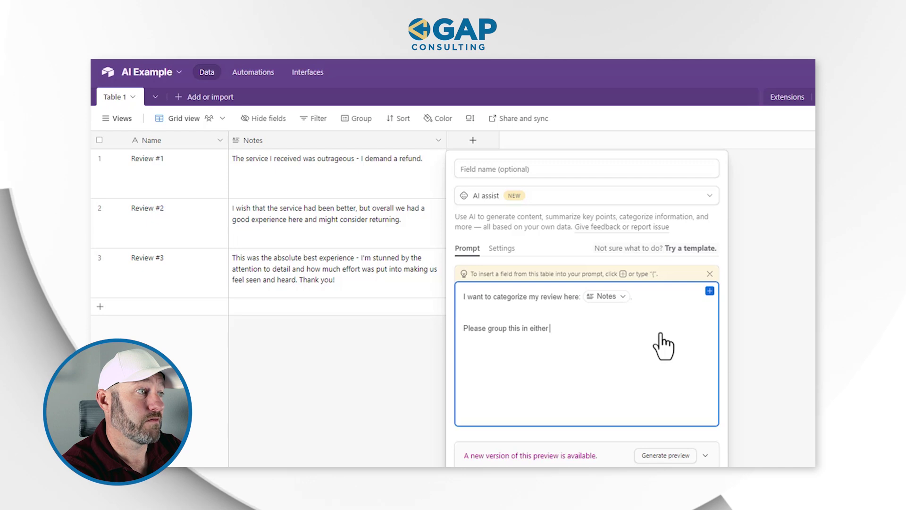
key(BackSpace)
key(BackSpace)
key(BackSpace)
key(BackSpace)
key(BackSpace)
key(BackSpace)
key(BackSpace)
text(in )
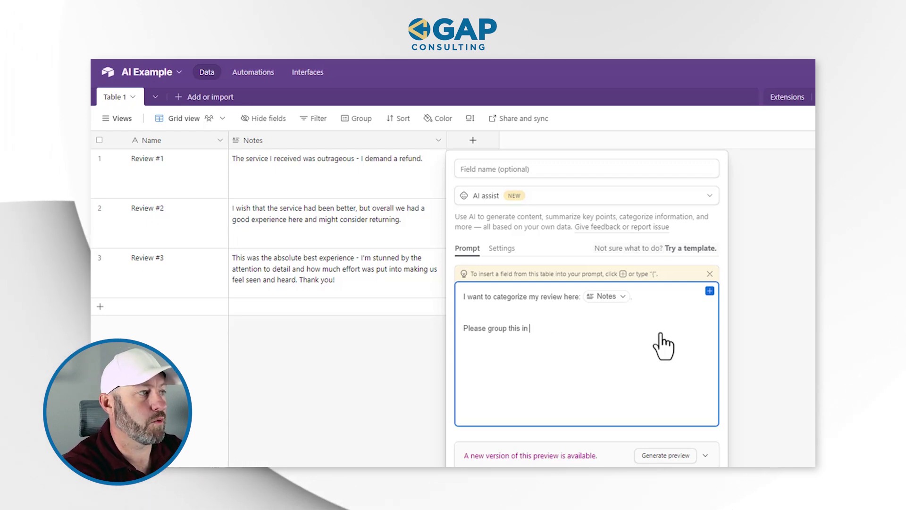
text(one of three categories, based)
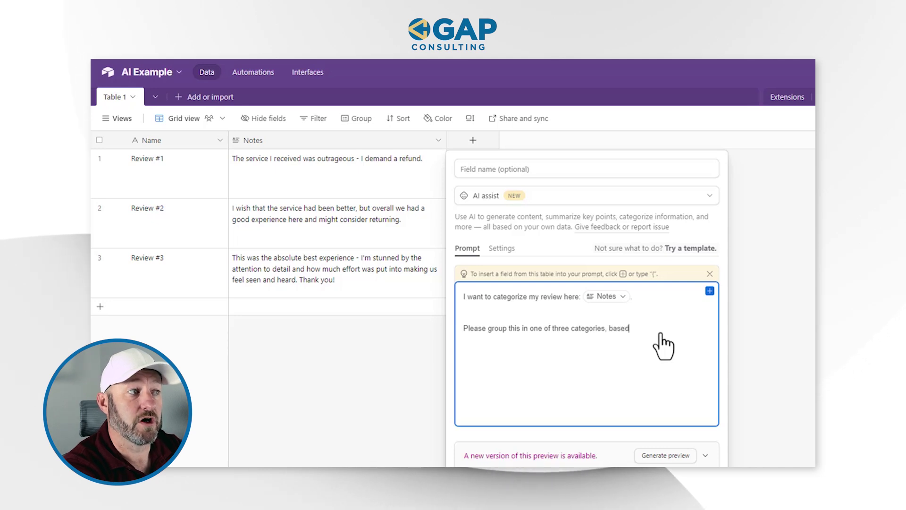
text( on the tone and )
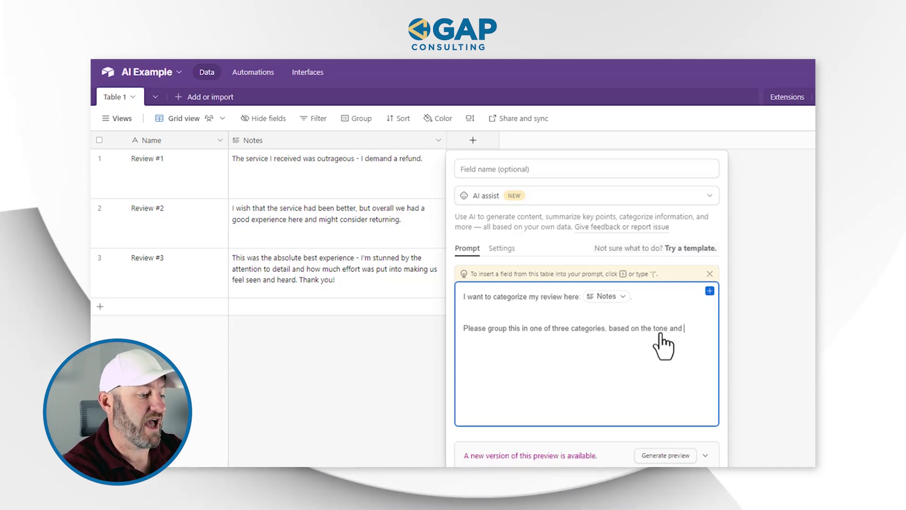
text(information shared in the rev)
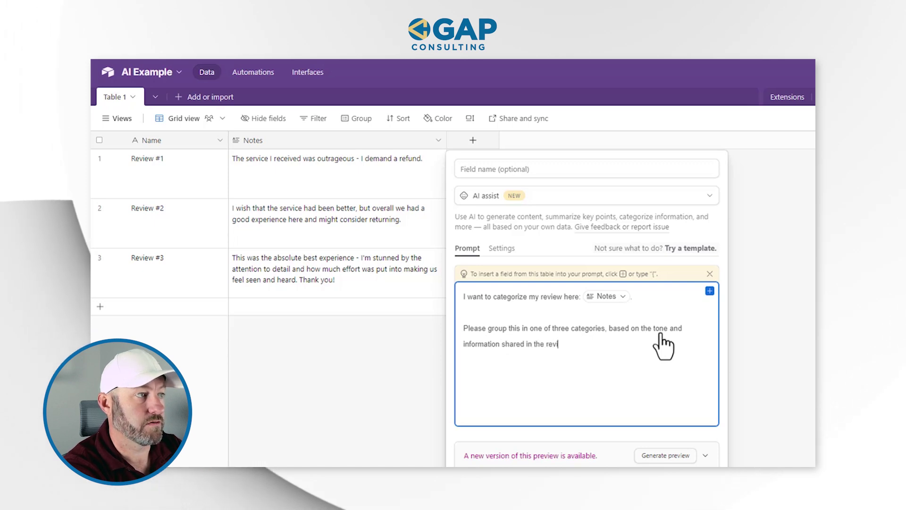
text(iew. The ca)
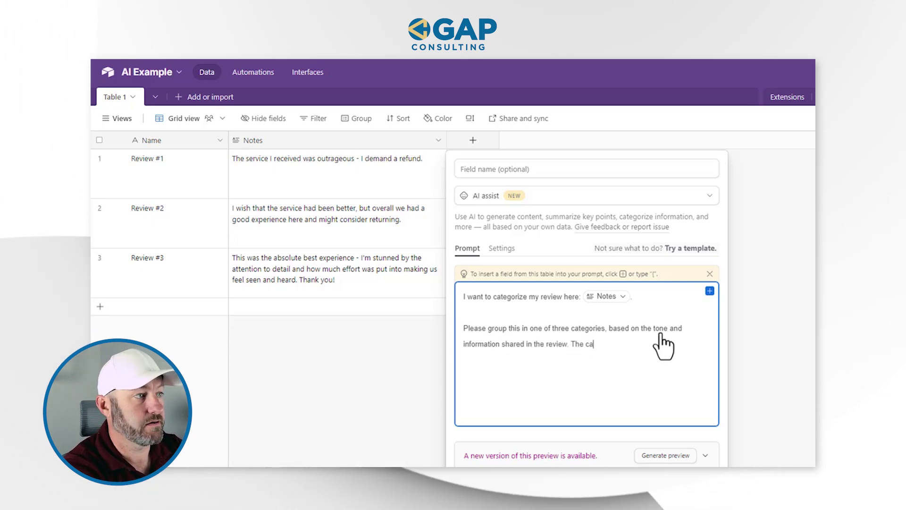
Step: Complete the prompt with "The categories are:" and the numbered list 1. Negative, 2. Neutral, 3. Positive
text(tegories are)
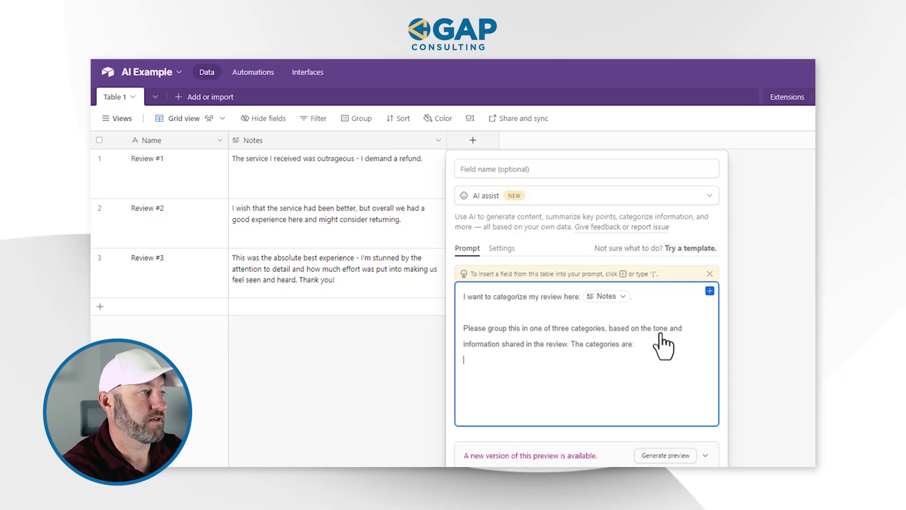
text(: 1.)
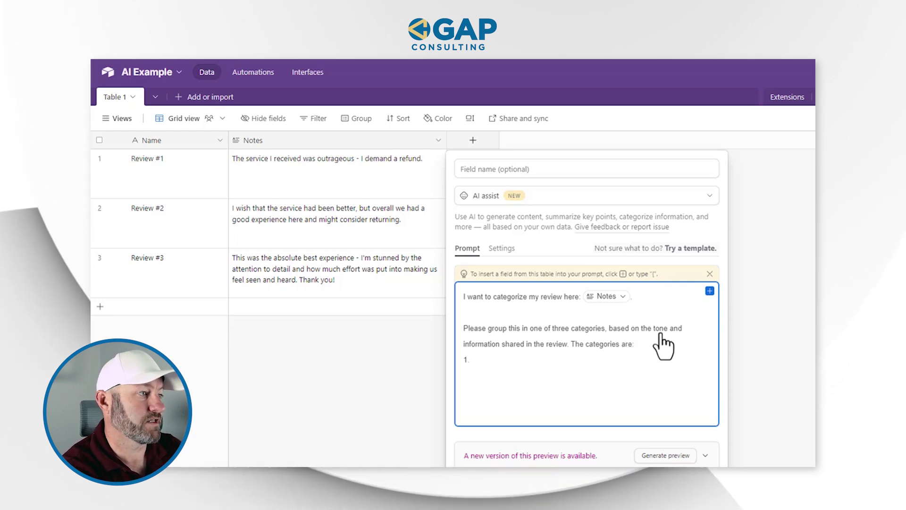
text( Negative)
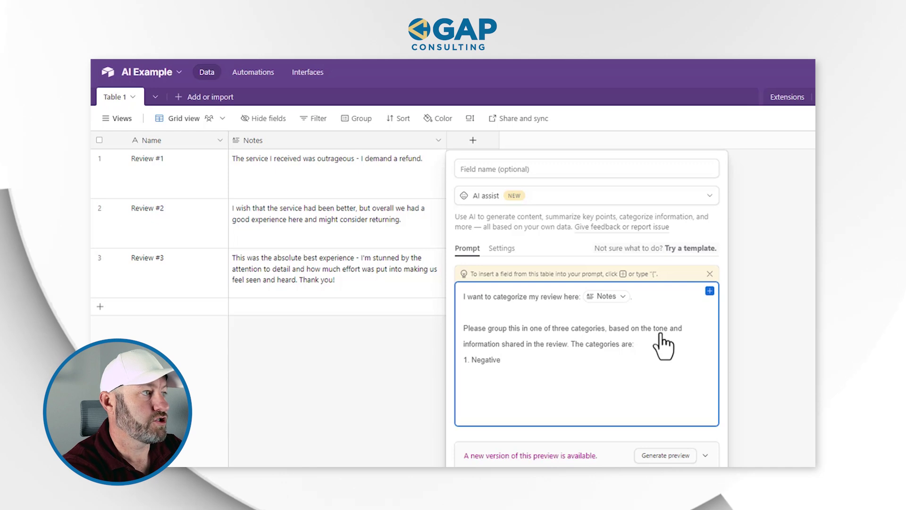
text( 2. Neut)
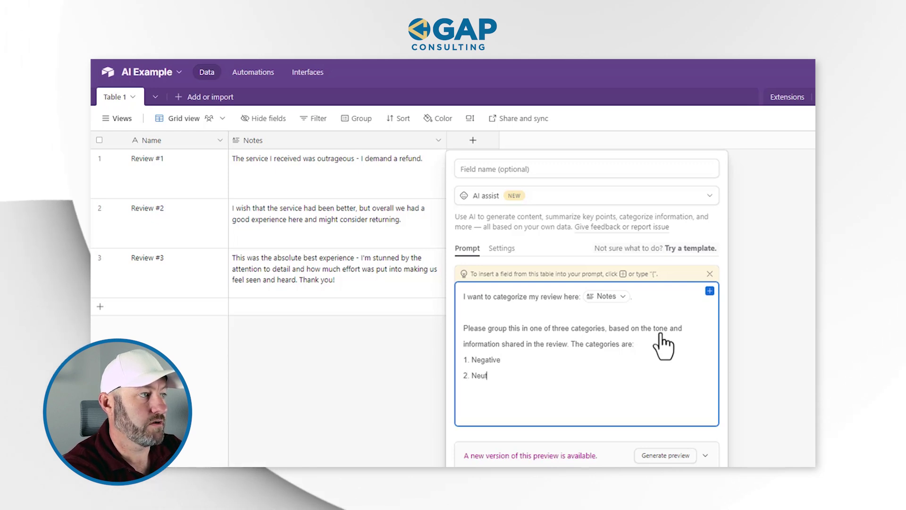
text(ral)
key(Return)
text(3. )
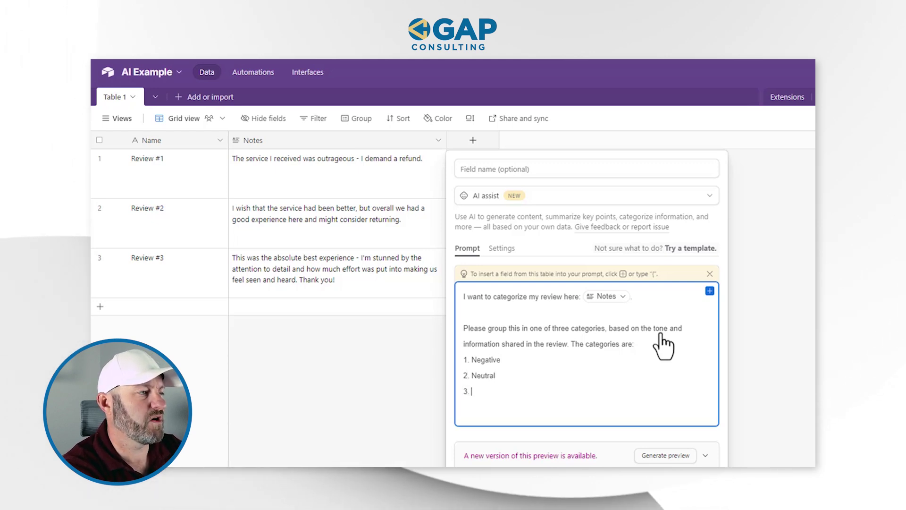
text(Positive)
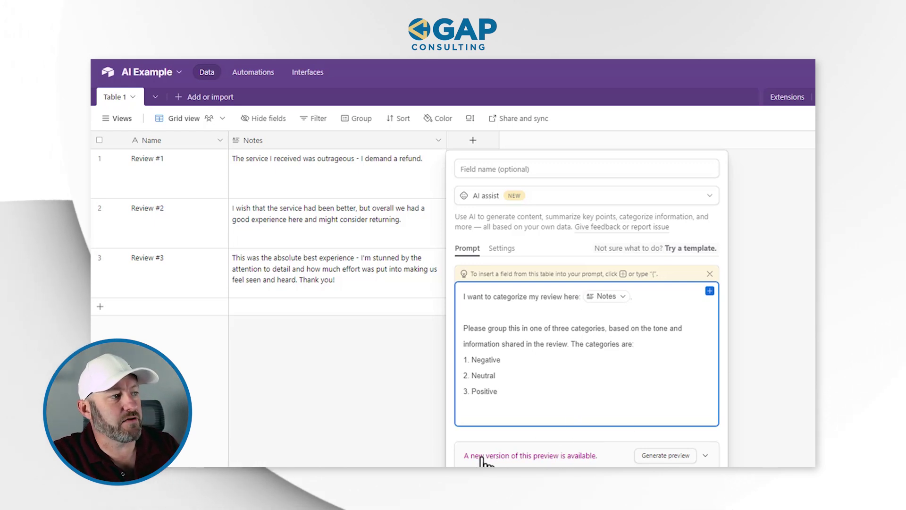
Step: Examine the AI assist field's settings and the models it offers
scroll(519, 449, down, 2)
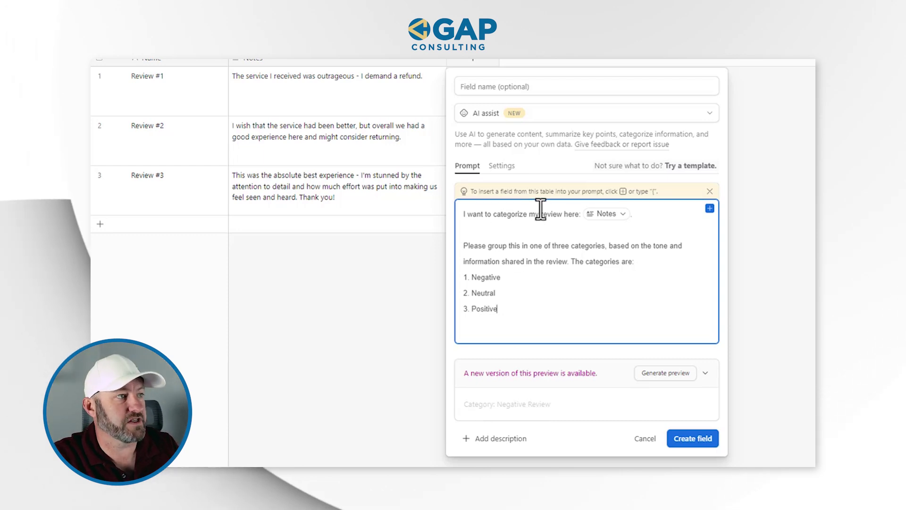
click(502, 167)
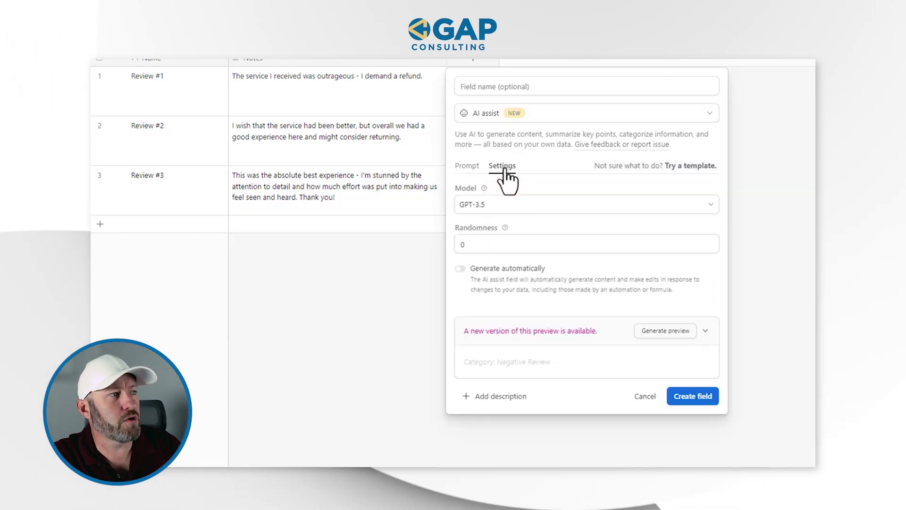
click(516, 206)
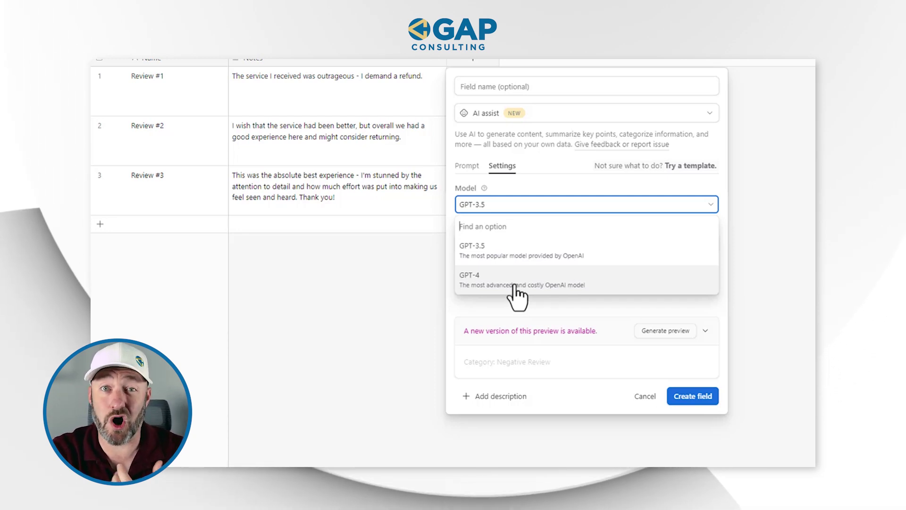
click(528, 206)
mouse_move(504, 227)
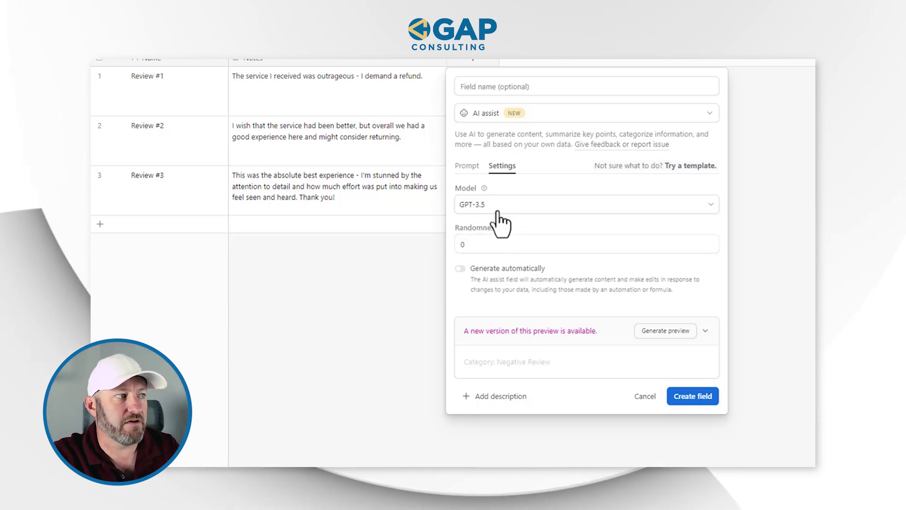
Step: Try switching the model to GPT-4, and try automatic generation with GPT-3.5, reverting each setting
click(496, 206)
click(503, 276)
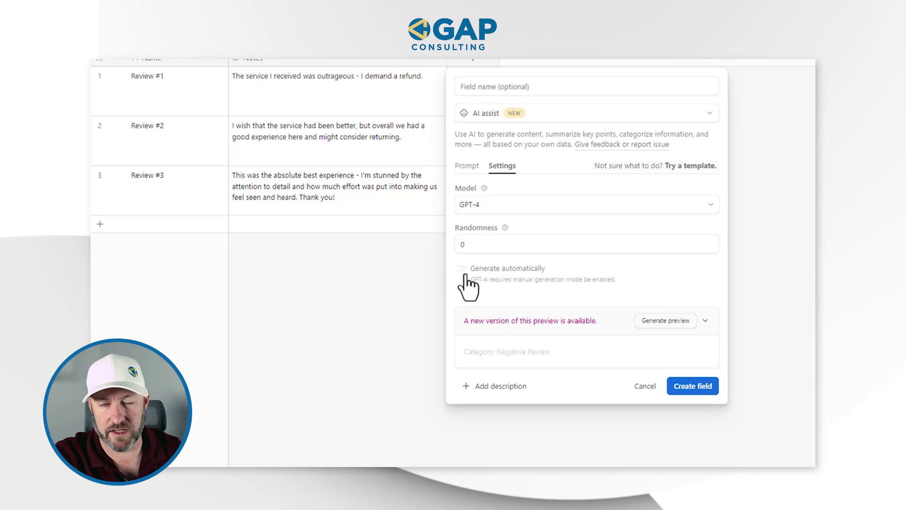
click(517, 205)
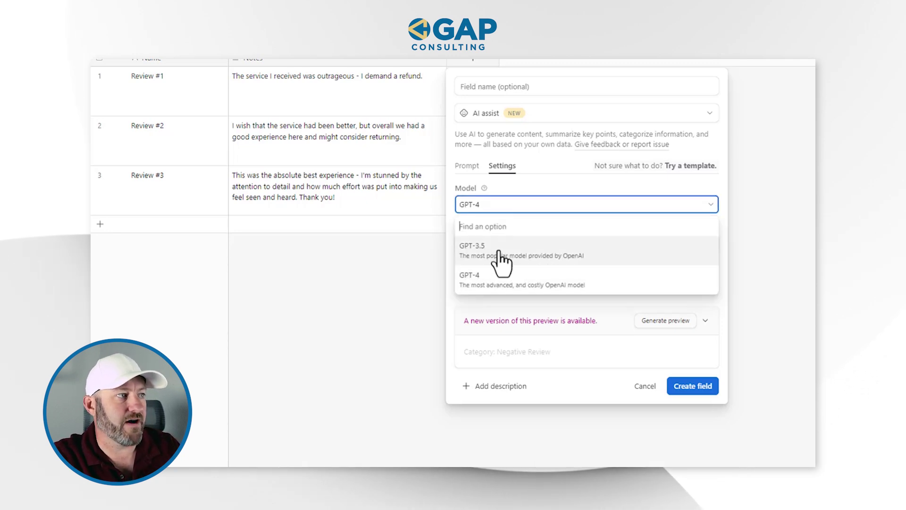
click(499, 254)
click(461, 268)
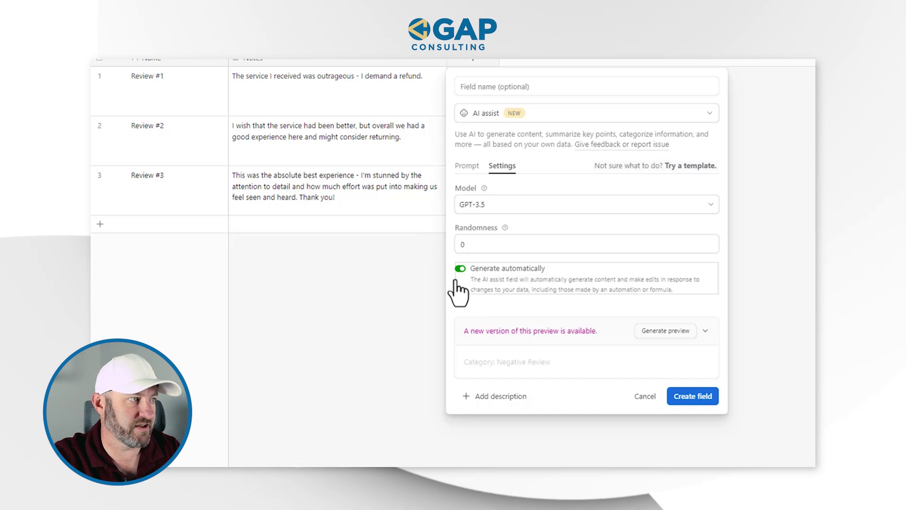
click(460, 269)
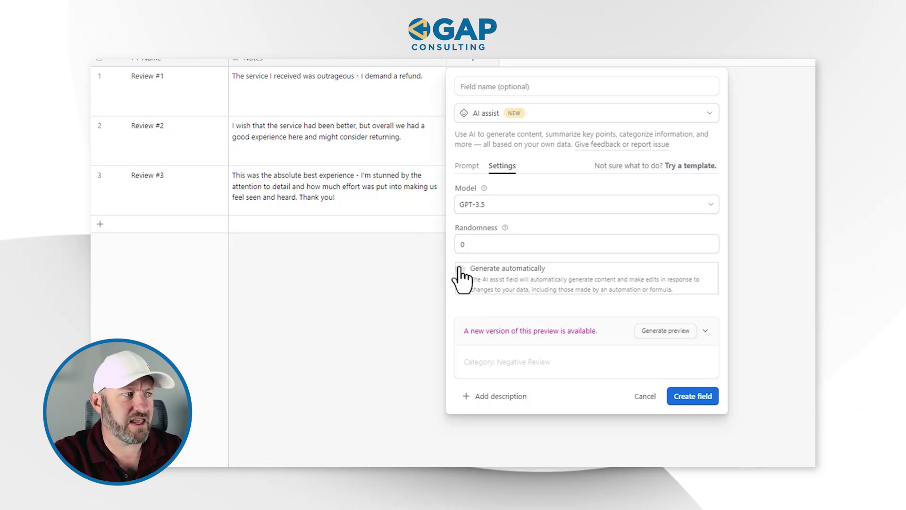
Step: Create the AI assist field and generate its result for Review #1
click(701, 397)
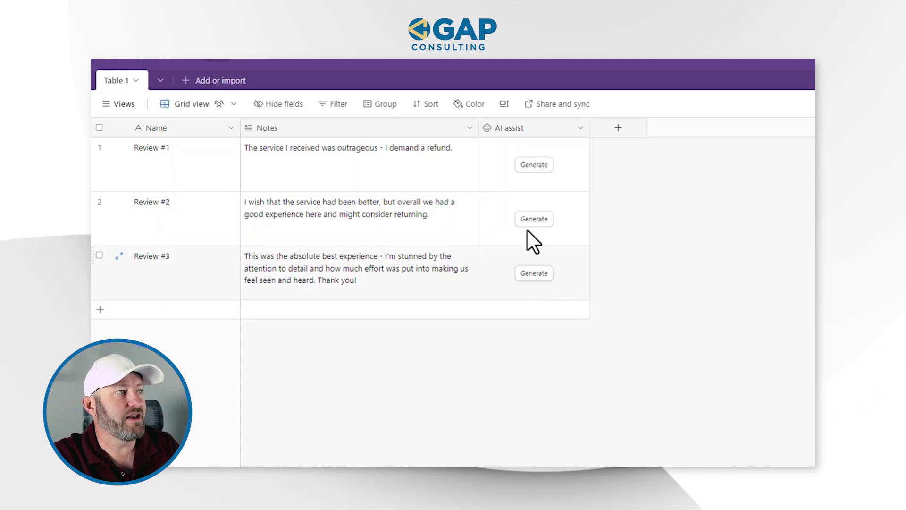
click(535, 165)
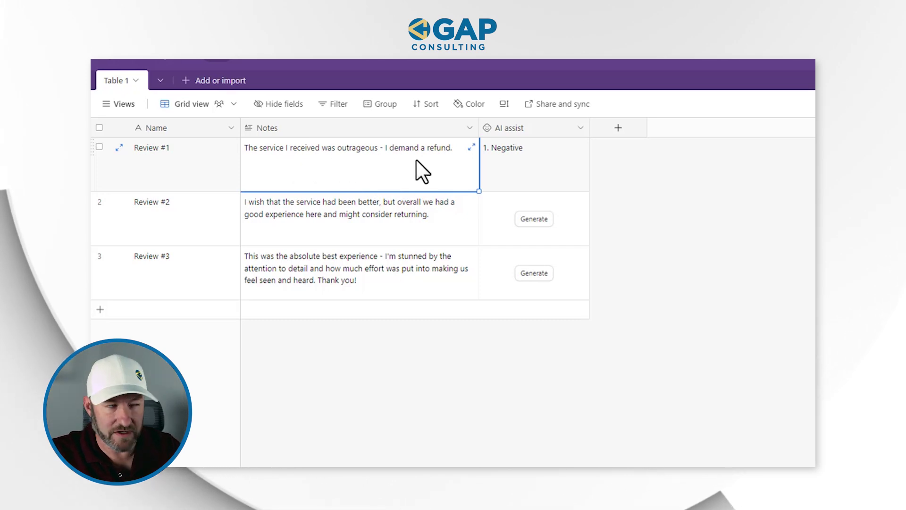
click(518, 164)
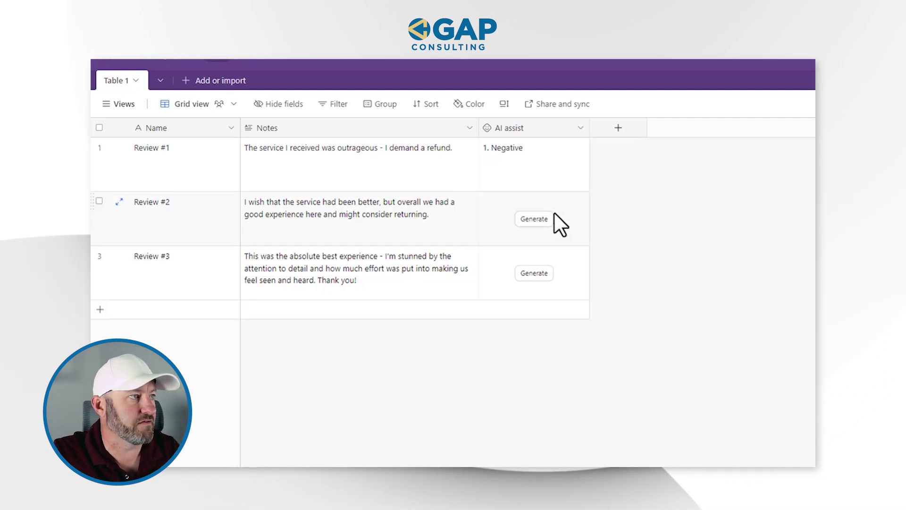
Step: Generate the AI assist results for Review #2 and Review #3, reading the full response for Review #2
click(540, 217)
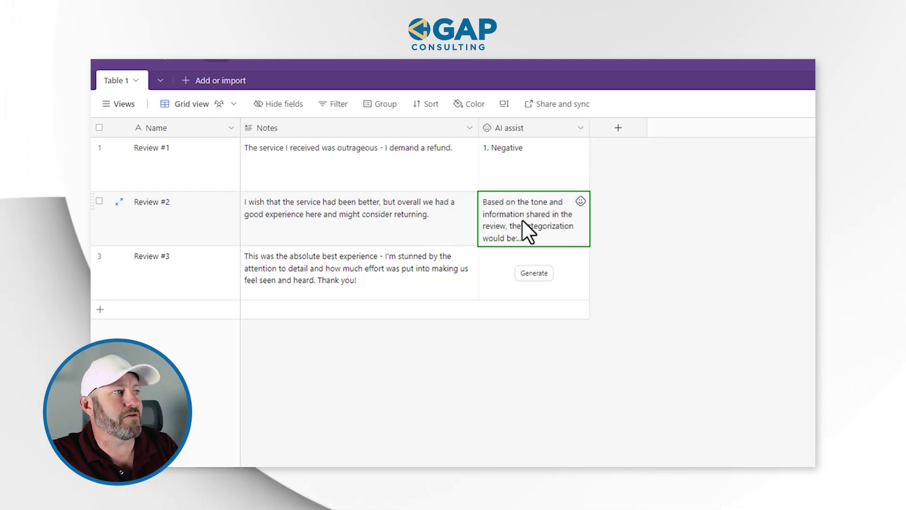
click(532, 230)
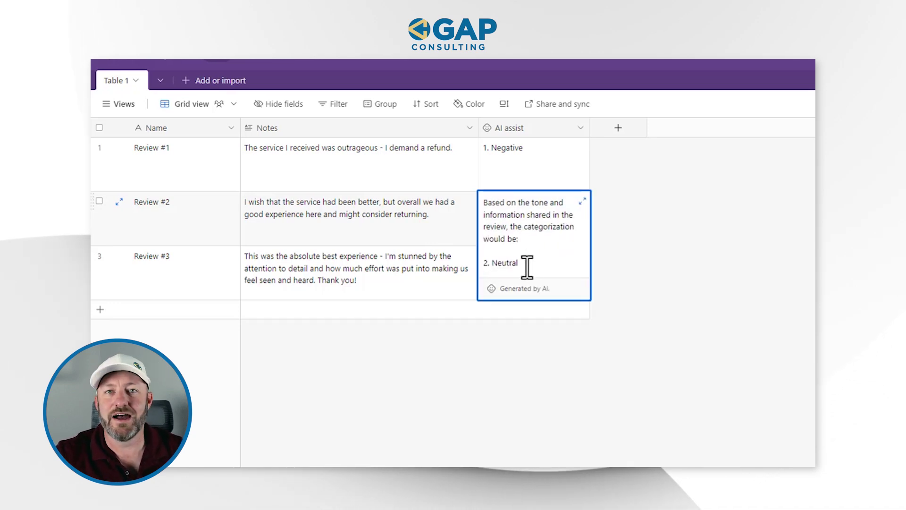
drag(530, 249, 475, 197)
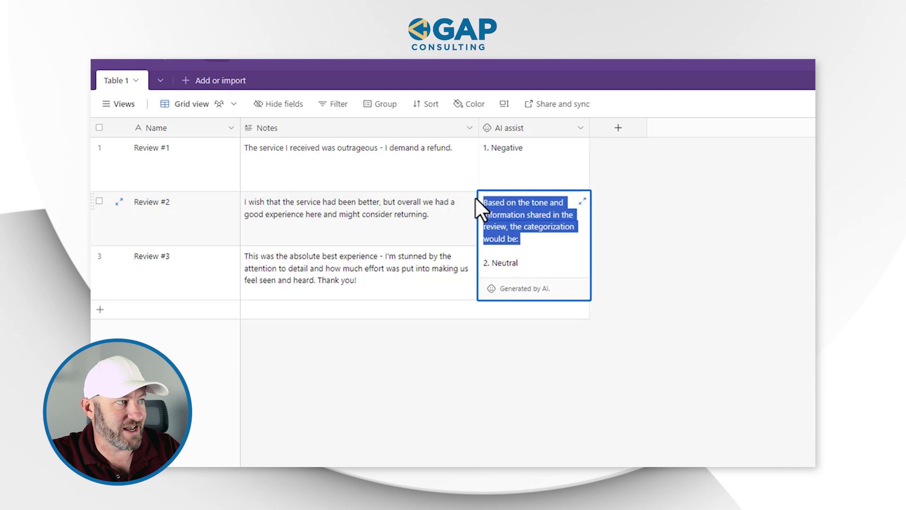
click(713, 207)
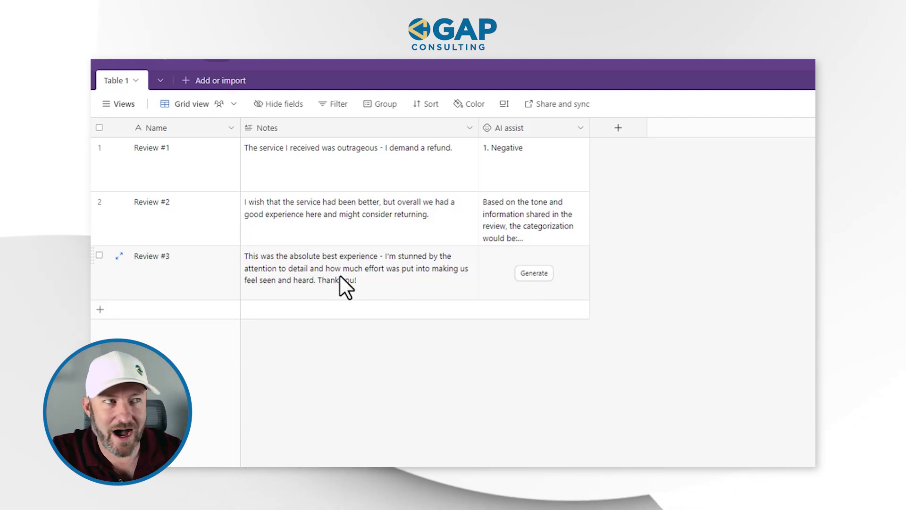
click(537, 274)
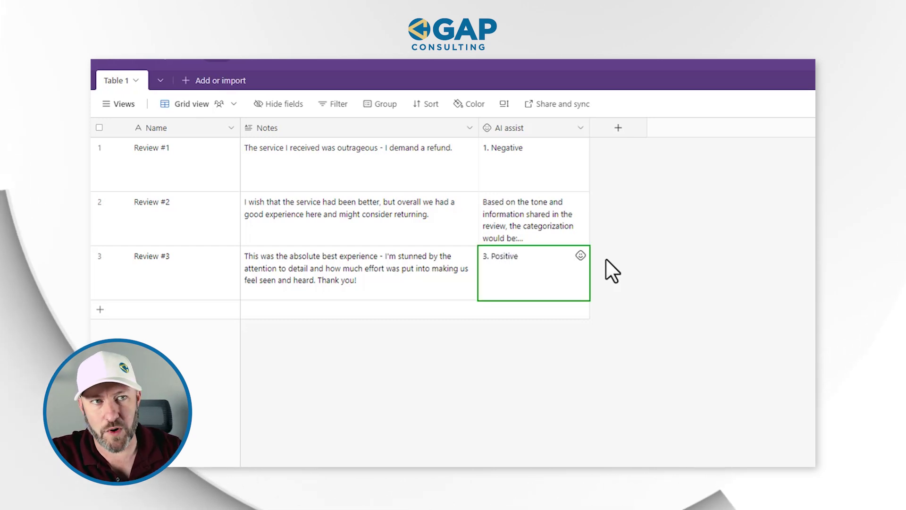
Step: Trim the AI assist response for Review #2 to just "2. Neutral" by removing its introductory sentence and blank lines
click(542, 217)
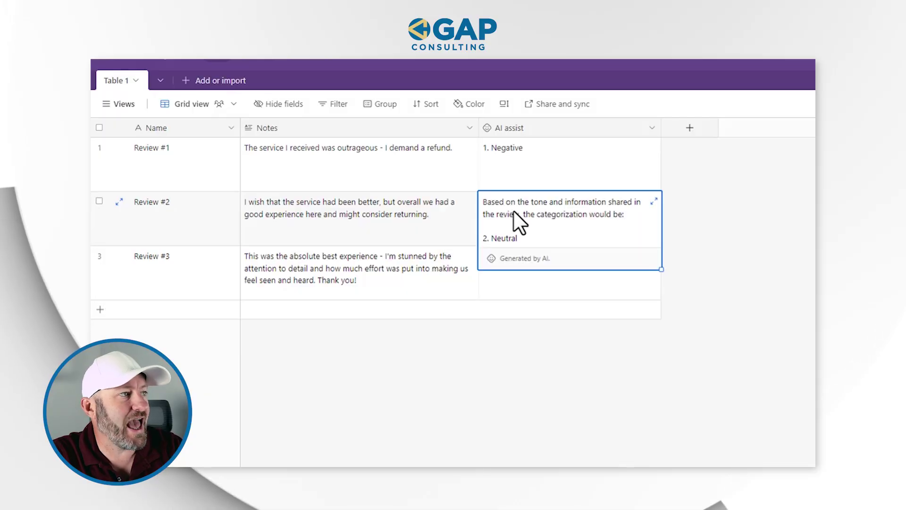
click(511, 214)
drag(501, 235, 480, 203)
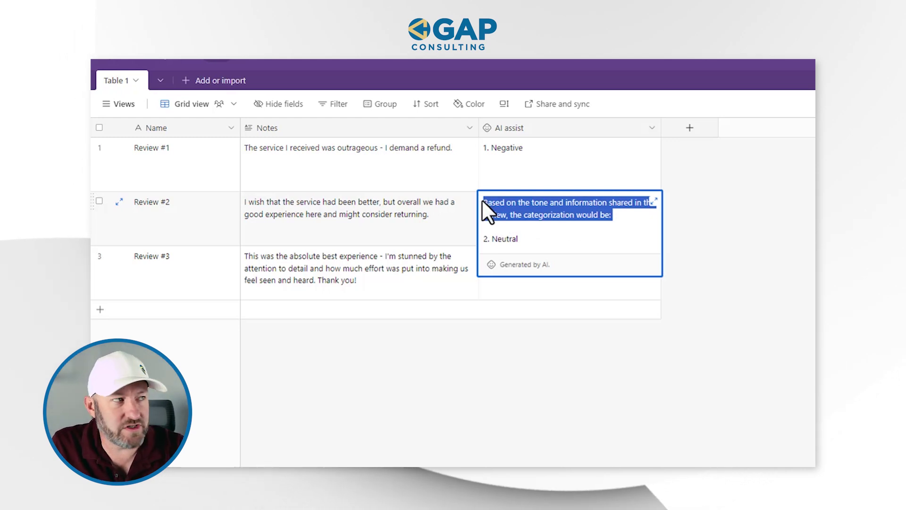
key(Delete)
key(Delete)
key(Delete)
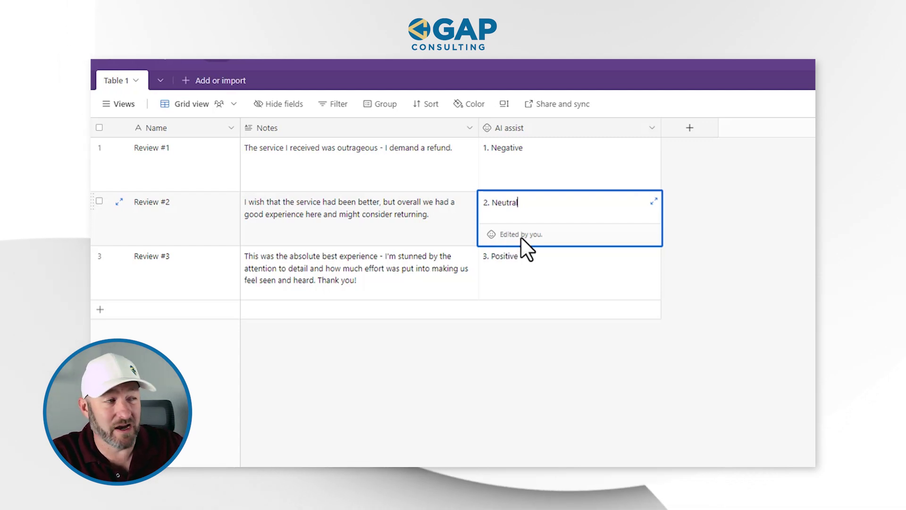
click(804, 237)
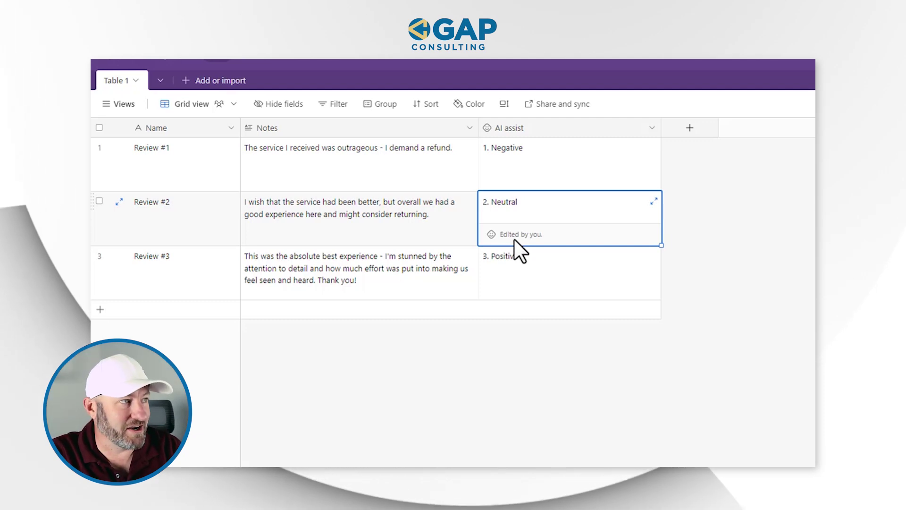
Step: Open the AI assist result for Review #3 for editing with its whole text selected
click(540, 276)
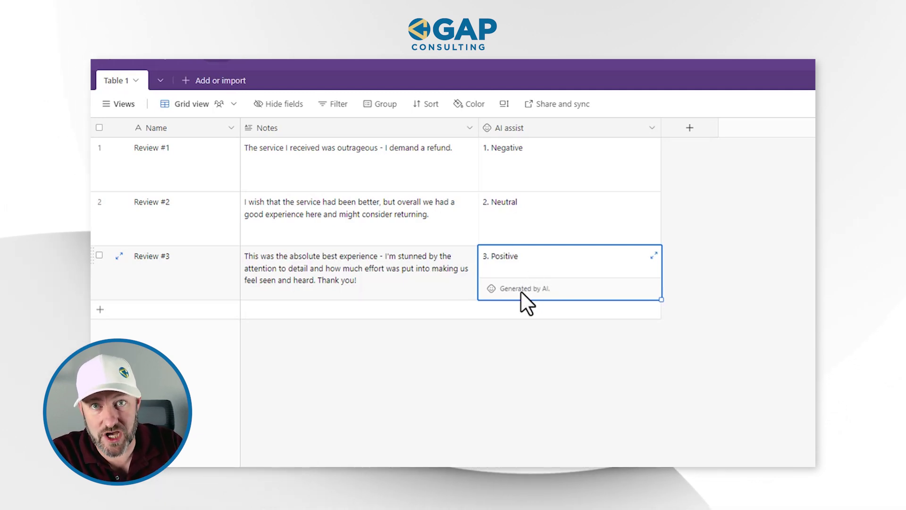
double_click(543, 259)
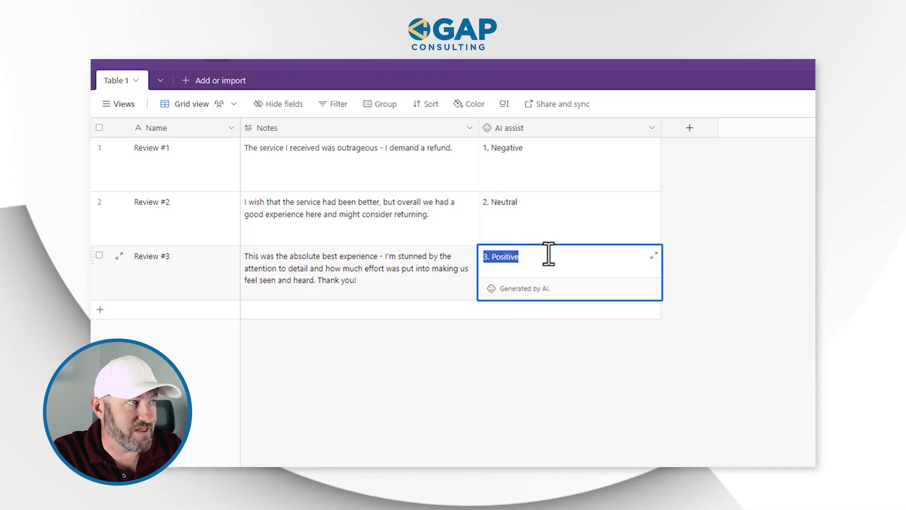